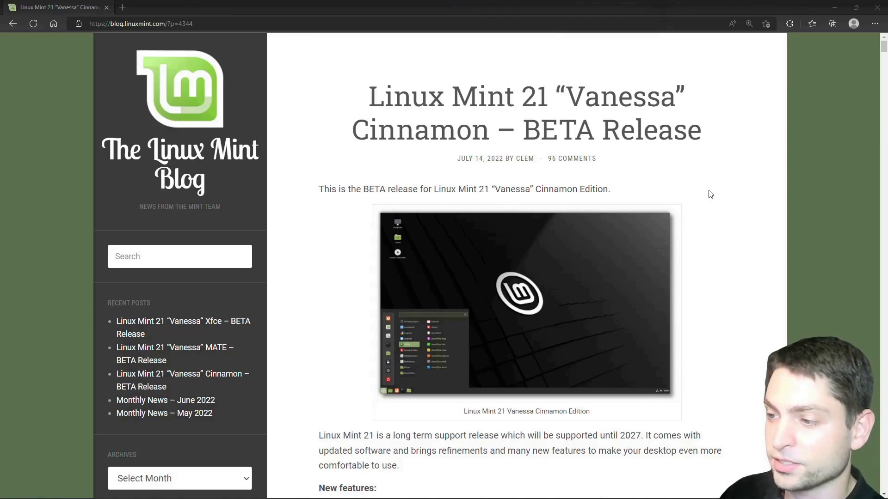
# Download the Linux Mint 21 Cinnamon 64-bit beta ISO from the USA kernel.org mirror and open File Explorer
pyautogui.scroll(-4, 710, 196)
pyautogui.scroll(-20, 710, 196)
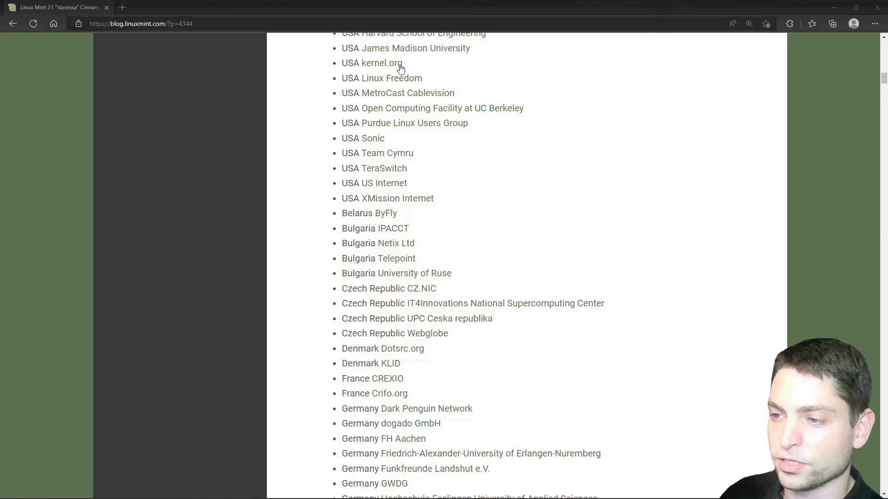
pyautogui.click(386, 64)
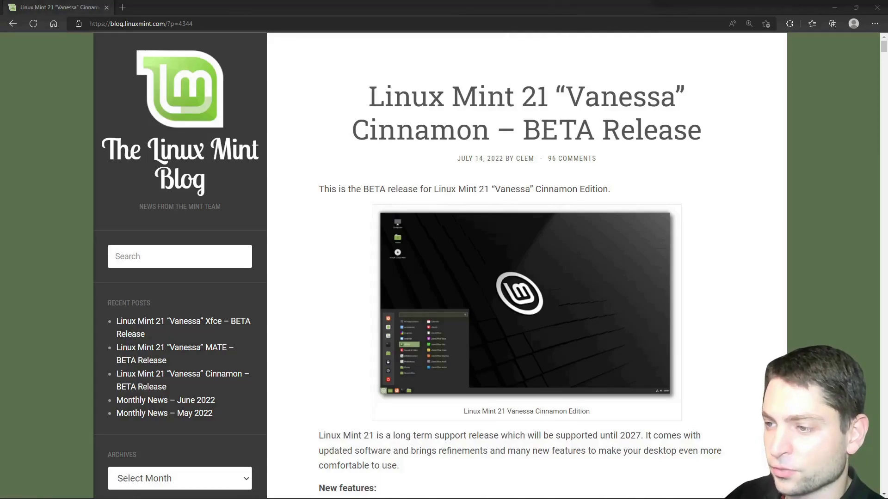
pyautogui.press('super+e')
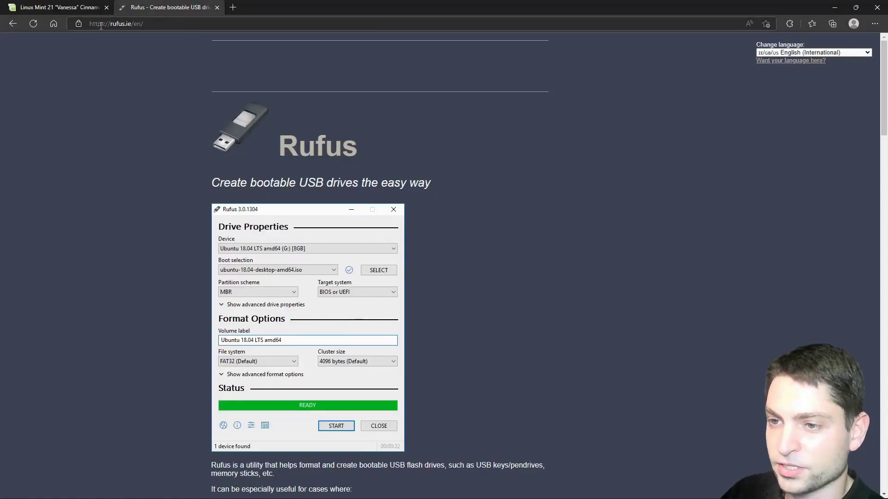
# Download Rufus 3.19 from rufus.ie and launch the downloaded program
pyautogui.scroll(-6, 603, 203)
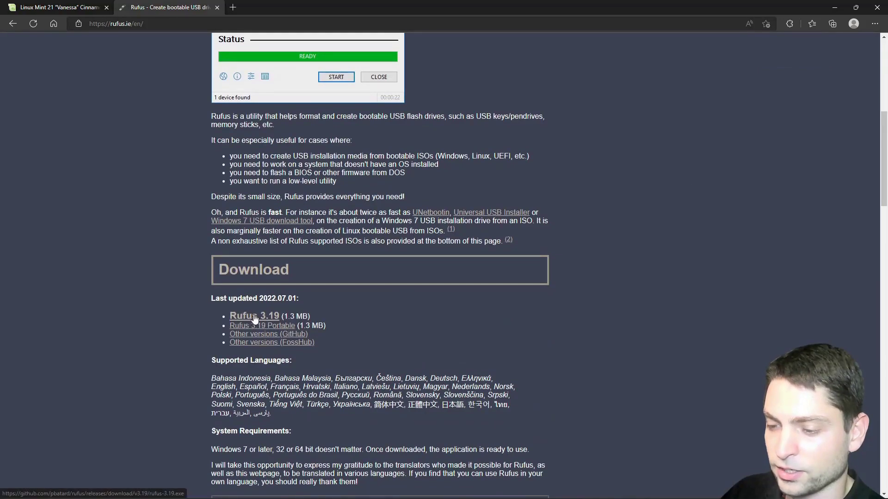
pyautogui.click(255, 318)
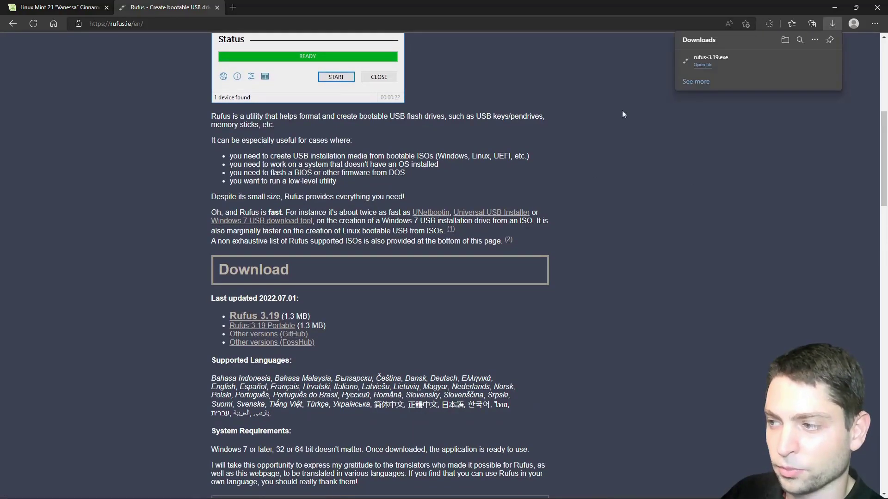
pyautogui.click(704, 66)
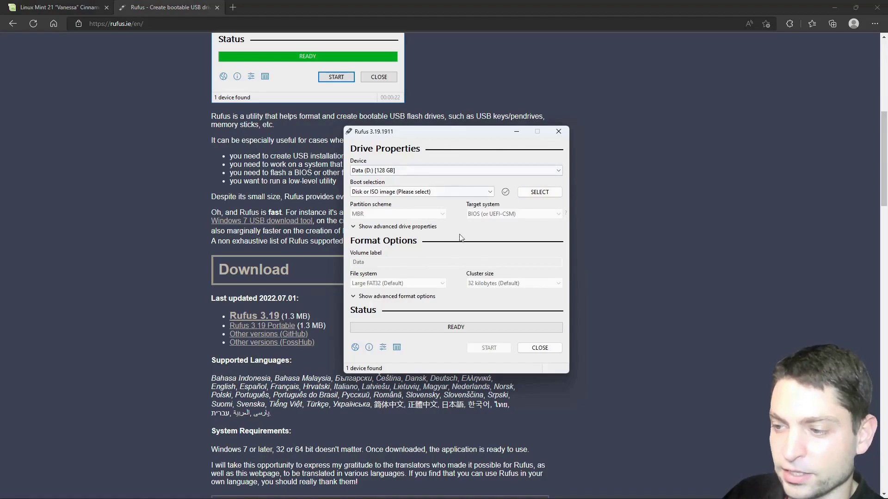
# Choose Data (D:) as the target device and load the Linux Mint 21 Cinnamon beta ISO
pyautogui.click(559, 170)
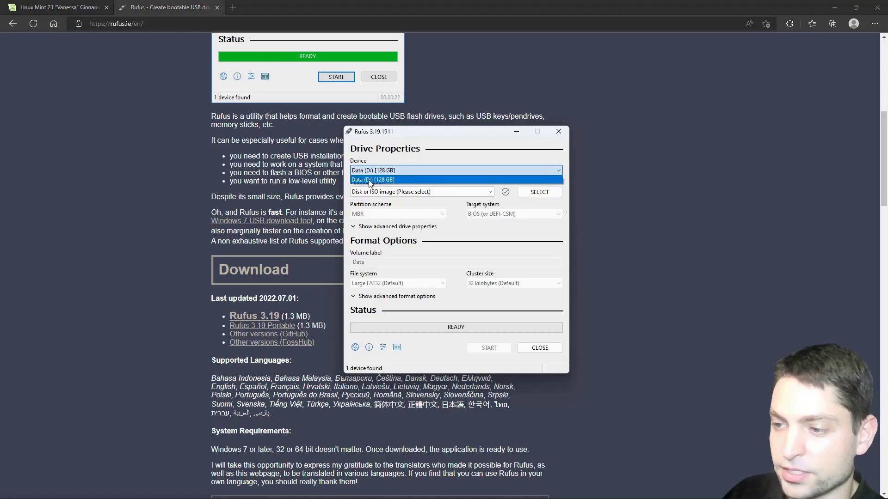
pyautogui.click(414, 180)
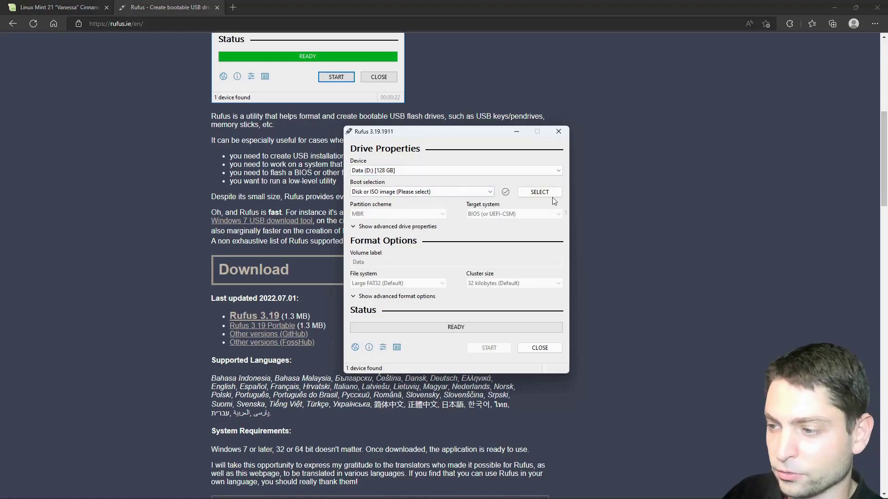
pyautogui.click(540, 192)
pyautogui.click(485, 211)
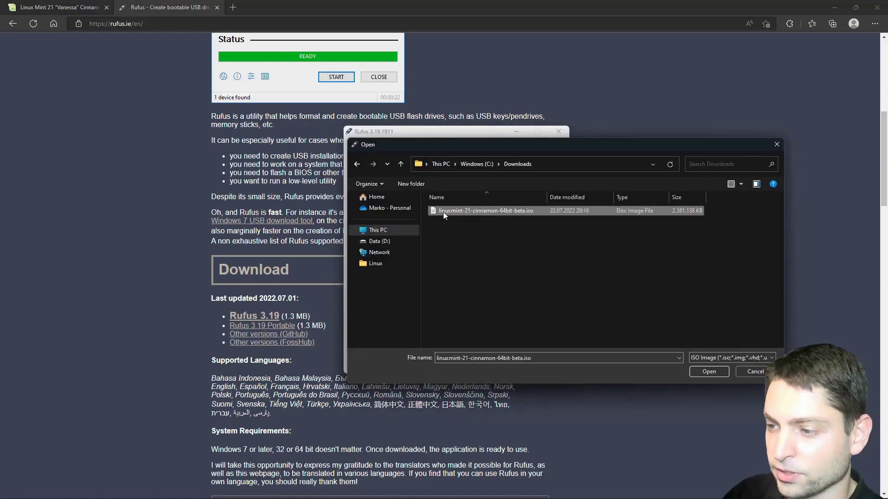
pyautogui.click(710, 375)
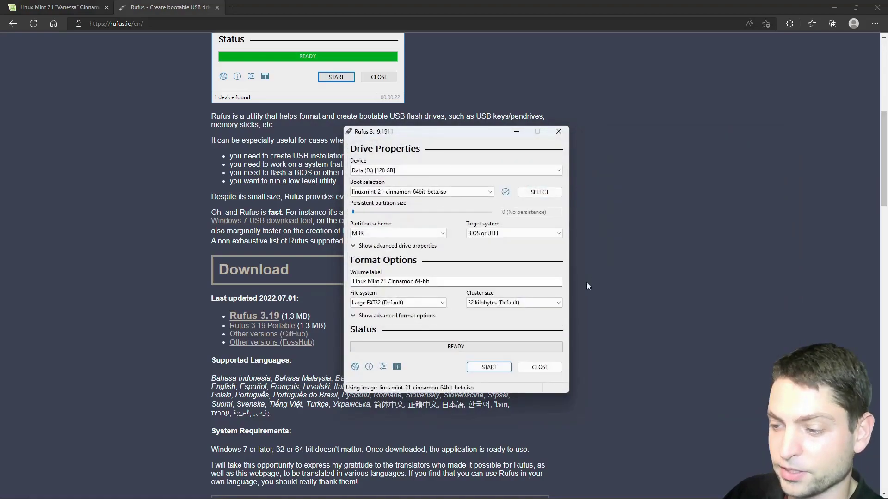
# Write the image in ISO Image mode, accepting that the drive will be erased
pyautogui.click(487, 368)
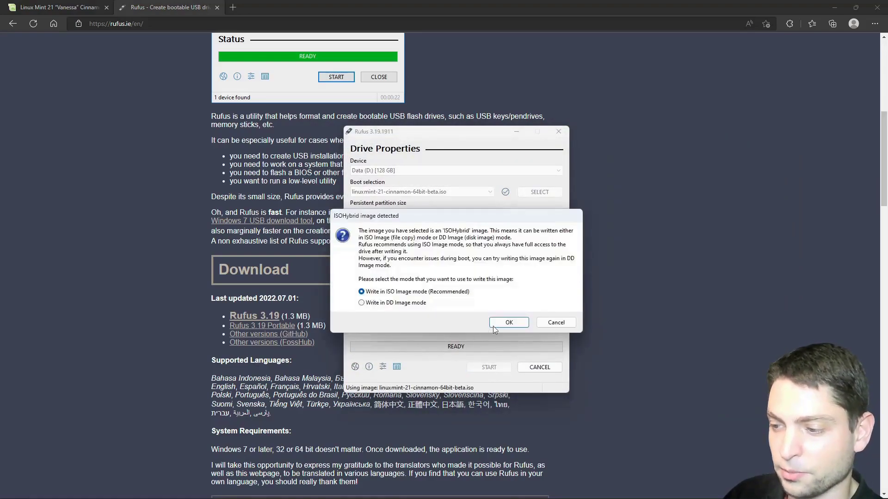
pyautogui.click(509, 323)
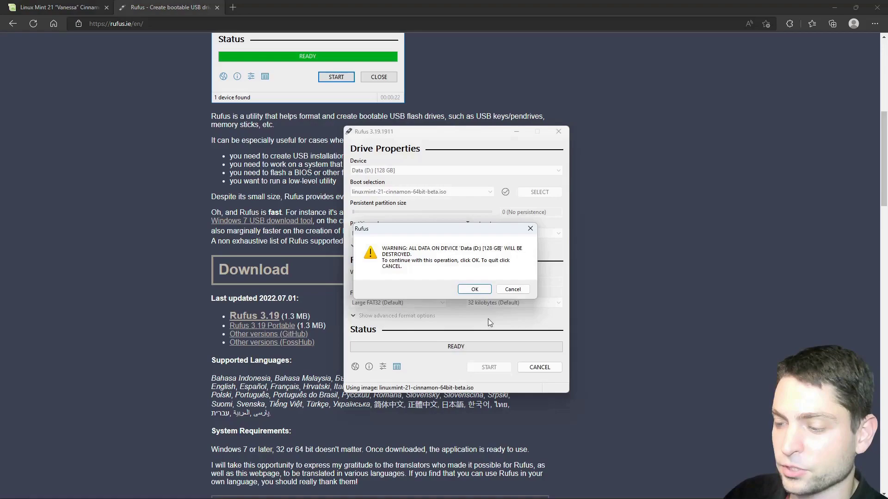
pyautogui.click(470, 290)
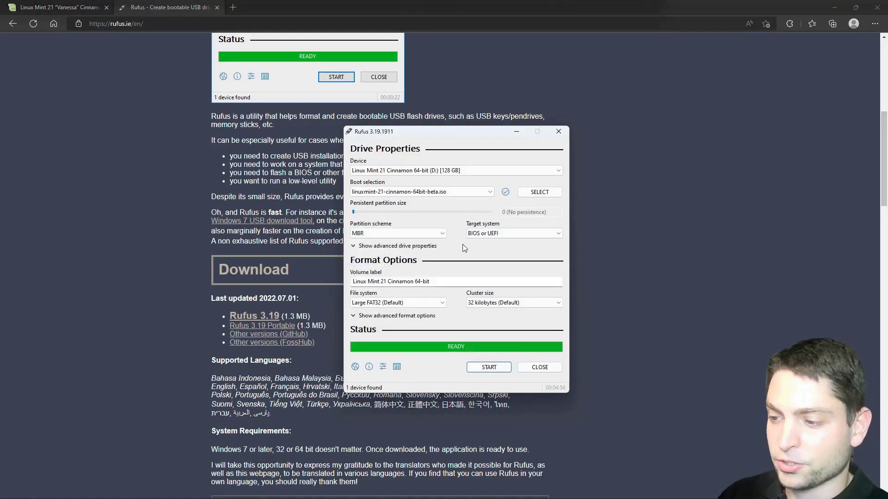
# Close Rufus after the USB drive has been written
pyautogui.click(539, 367)
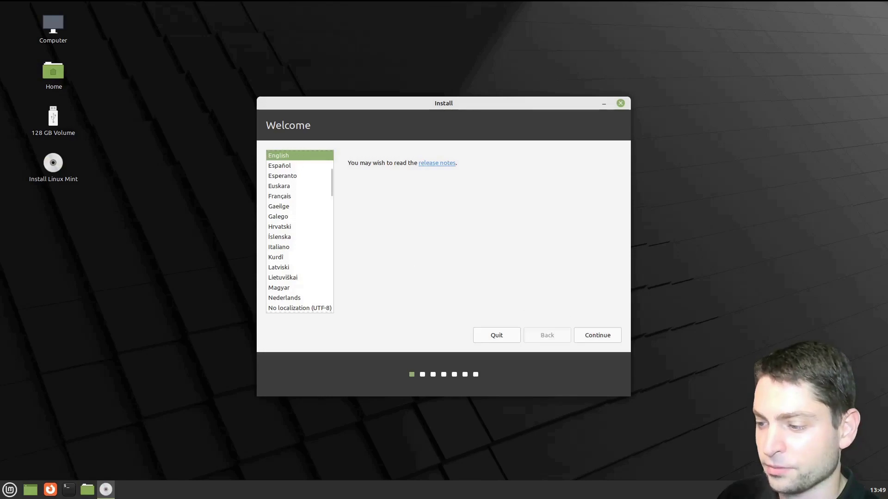
# Keep English (US) language and keyboard, enable multimedia codecs, and unmount /dev/sdb's partitions
pyautogui.click(600, 341)
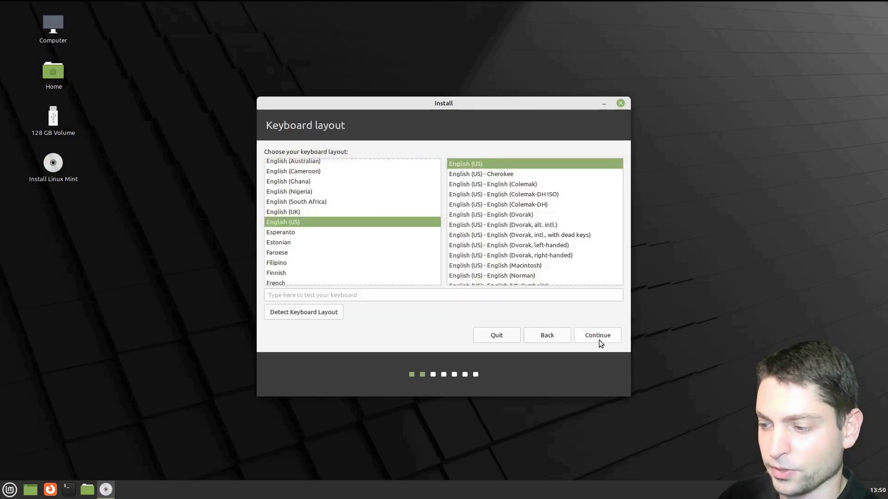
pyautogui.click(599, 340)
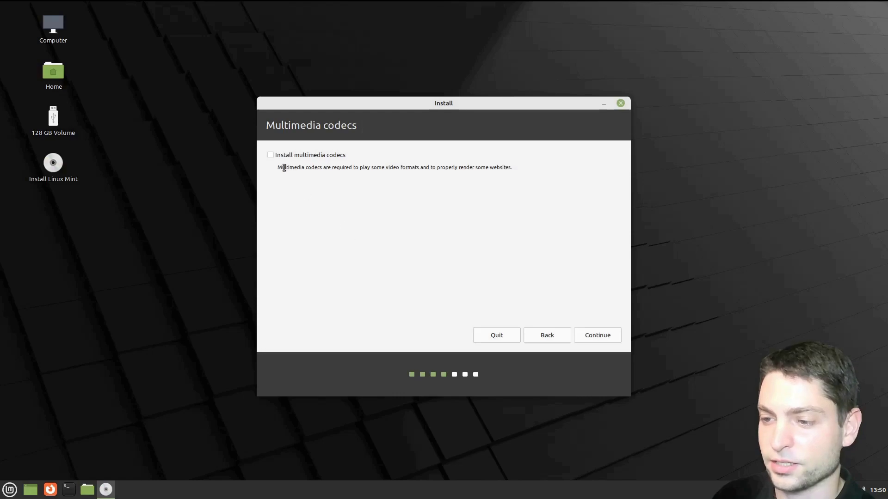
pyautogui.click(270, 155)
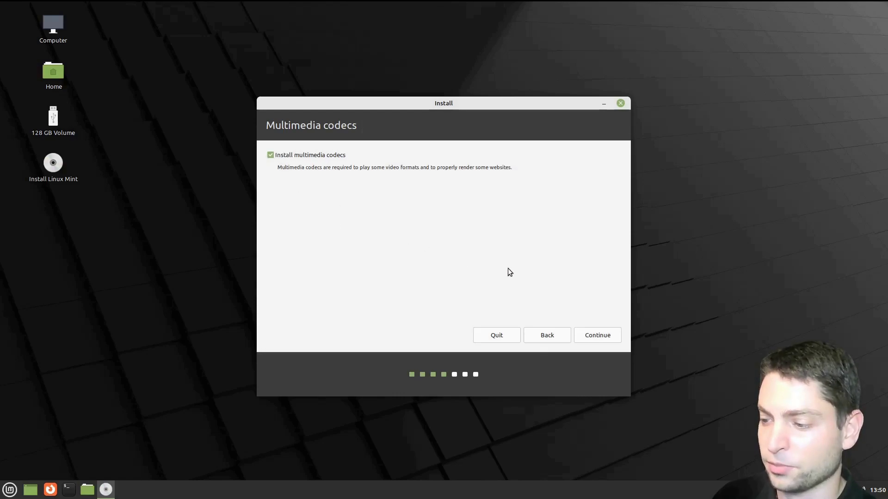
pyautogui.click(599, 336)
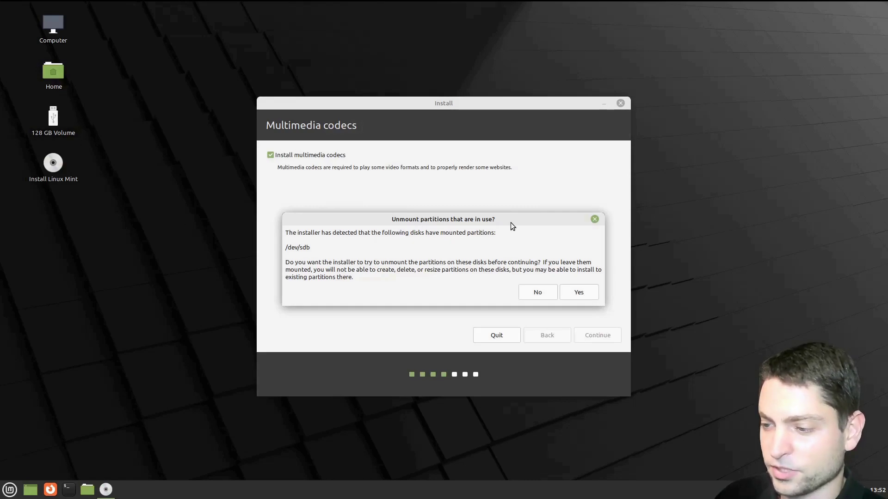
pyautogui.click(578, 292)
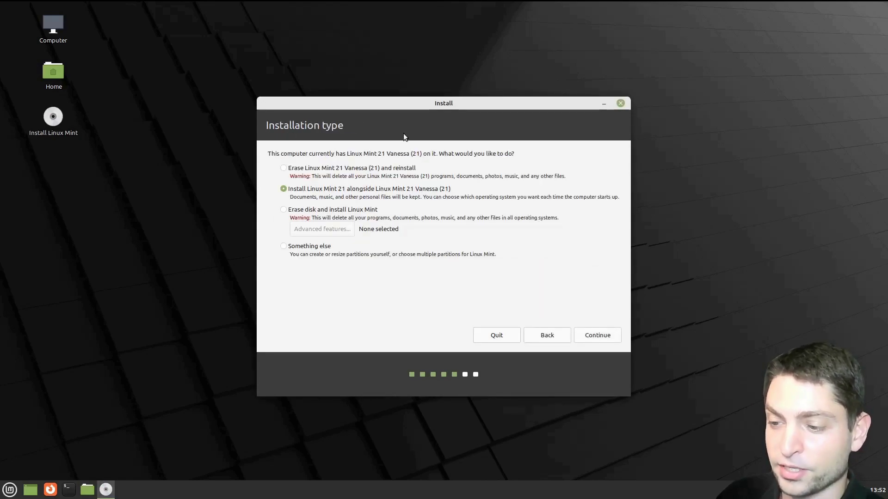
# Choose the Something else installation type and select /dev/sdb1 in the partition editor
pyautogui.click(284, 246)
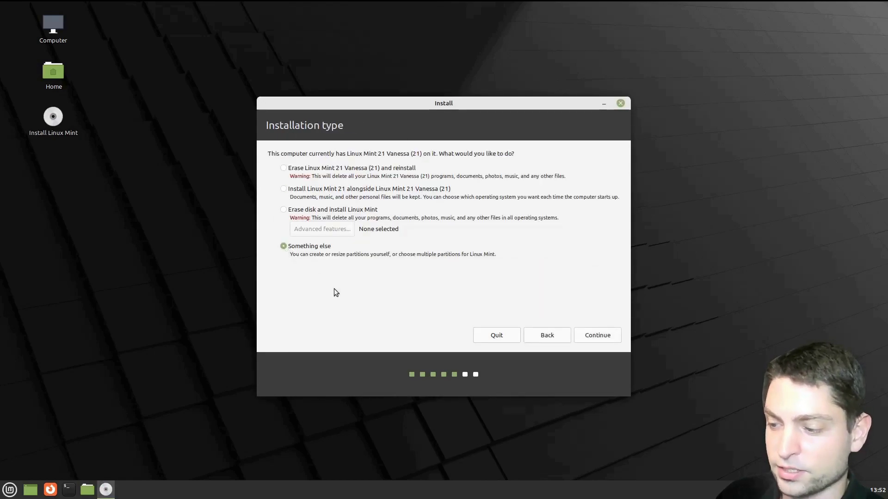
pyautogui.click(579, 340)
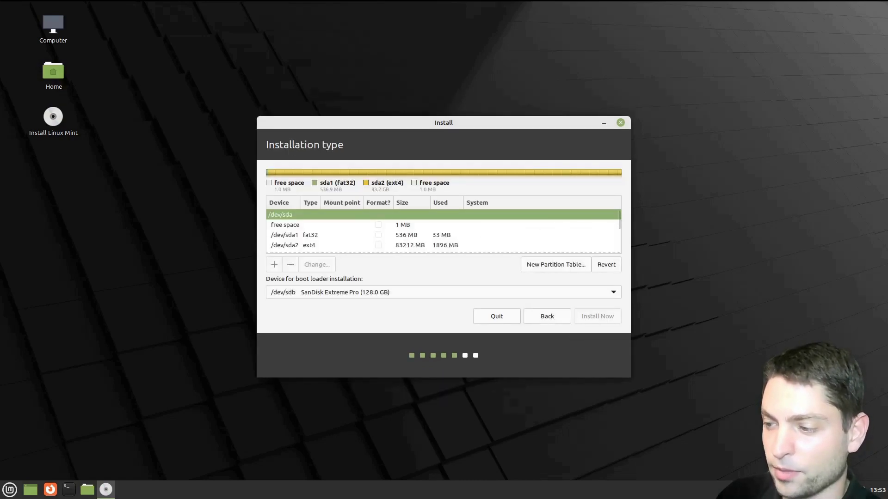
pyautogui.moveTo(618, 215); pyautogui.dragTo(619, 236)
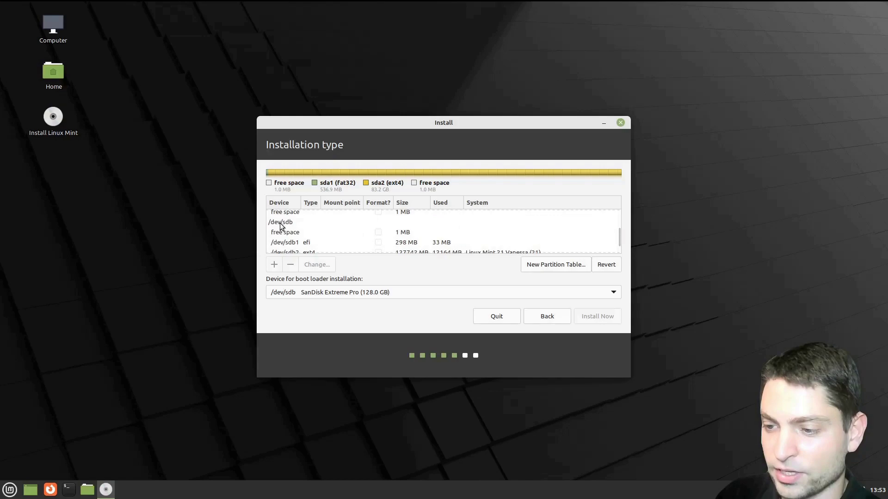
pyautogui.click(281, 225)
pyautogui.click(288, 237)
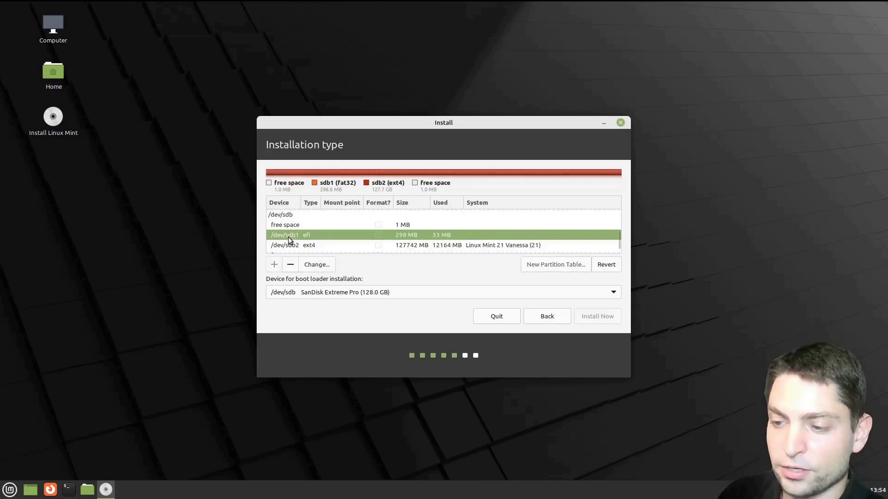
pyautogui.click(289, 244)
pyautogui.click(307, 235)
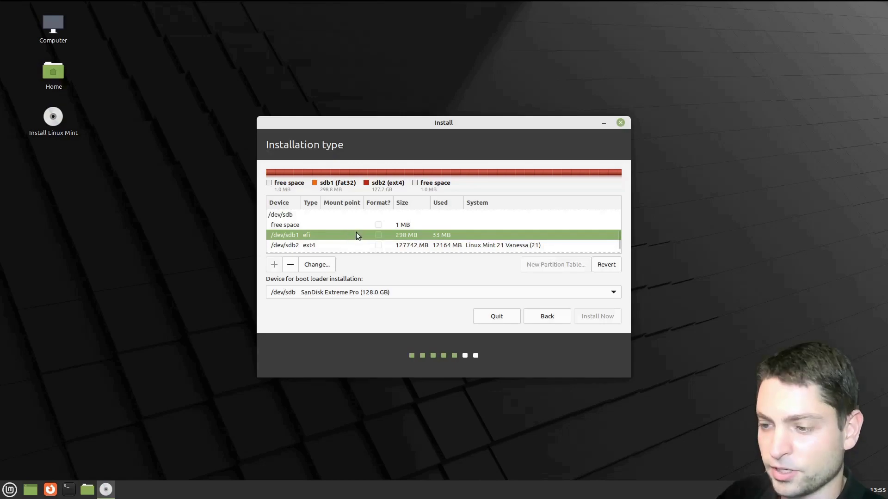
# Delete the /dev/sdb1 EFI and /dev/sdb2 ext4 partitions, leaving 128043 MB free
pyautogui.click(291, 265)
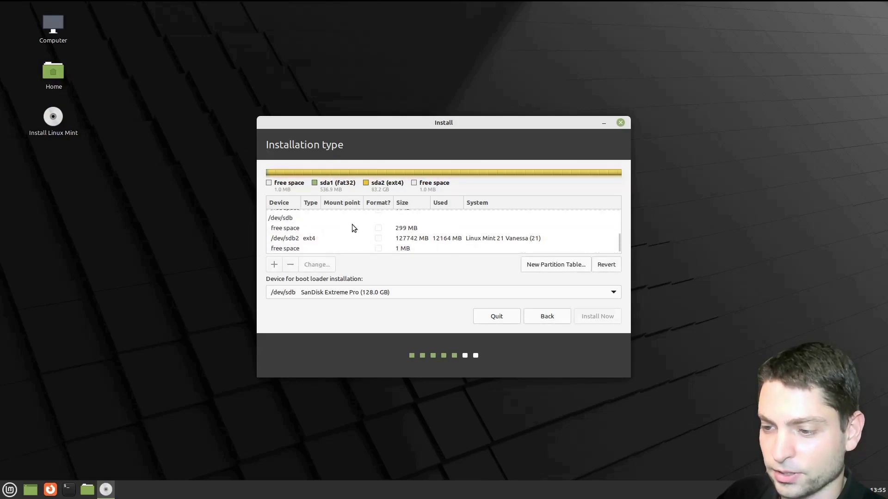
pyautogui.click(291, 238)
pyautogui.click(292, 265)
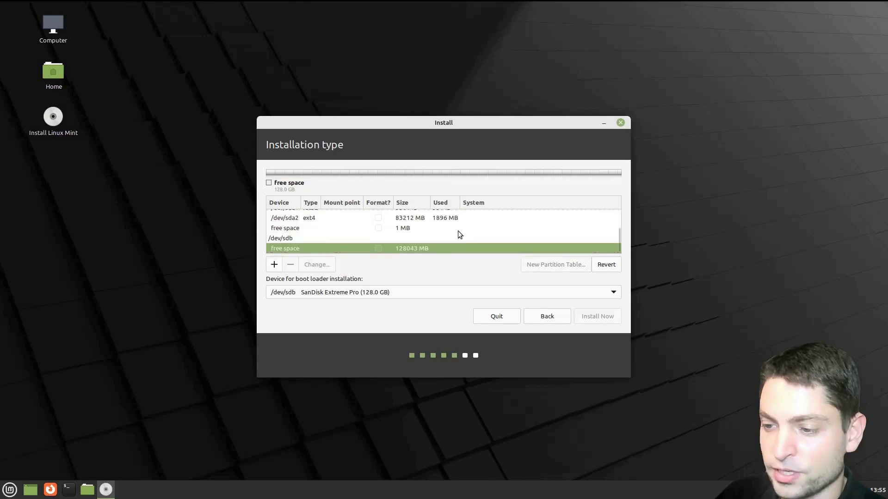
pyautogui.click(304, 239)
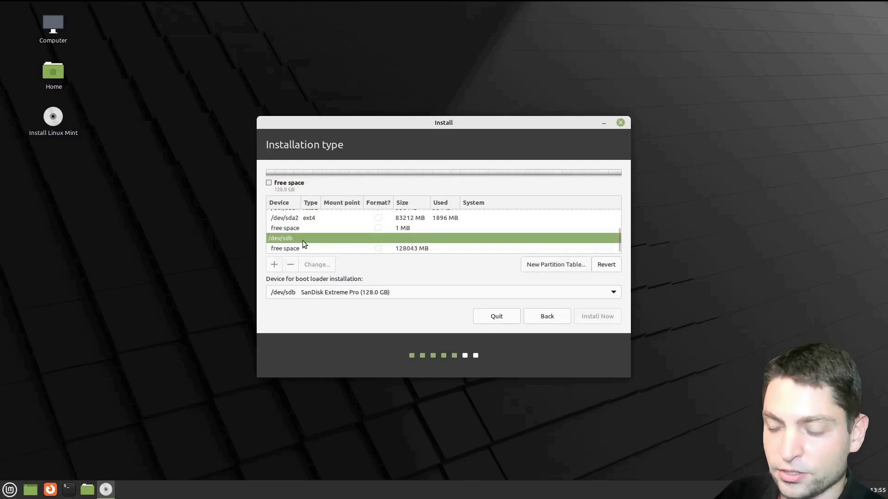
# Create a 500 MB EFI System Partition in the USB drive's free space
pyautogui.click(281, 248)
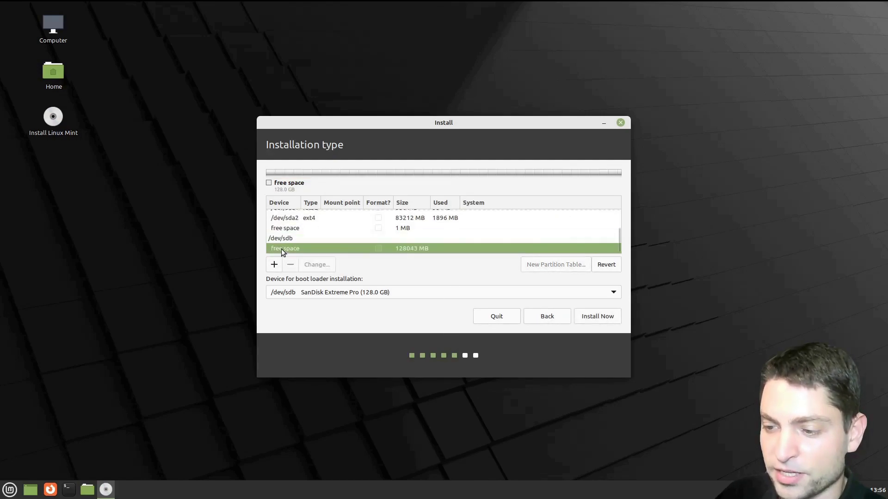
pyautogui.click(275, 264)
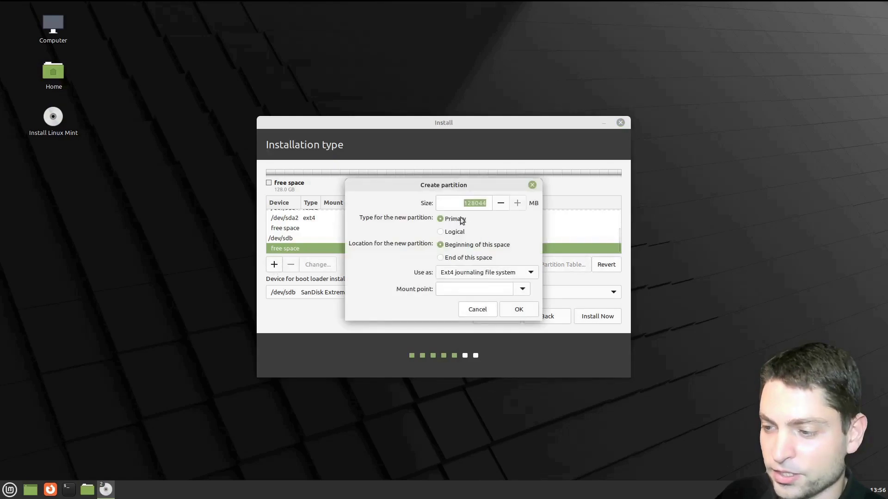
pyautogui.press('BackSpace')
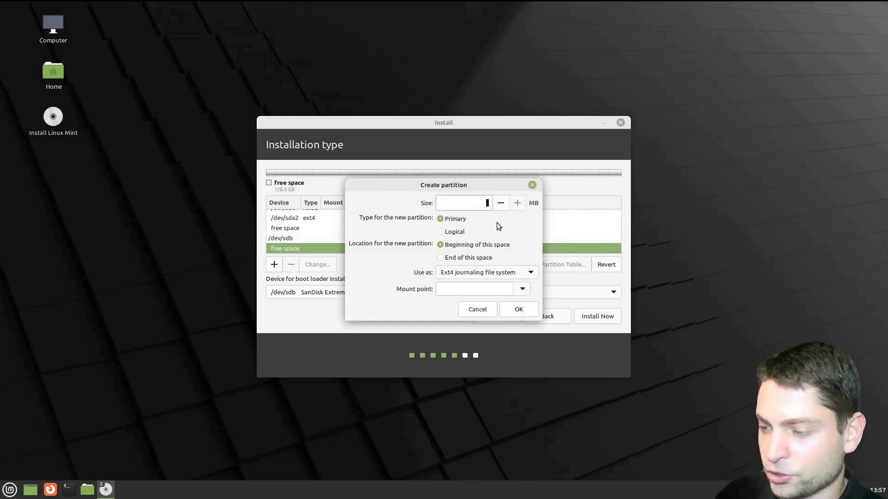
pyautogui.write('500')
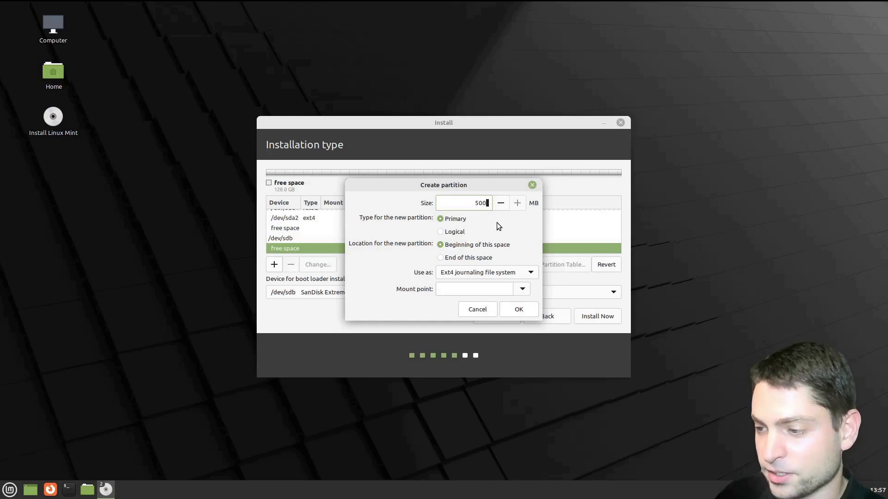
pyautogui.click(531, 273)
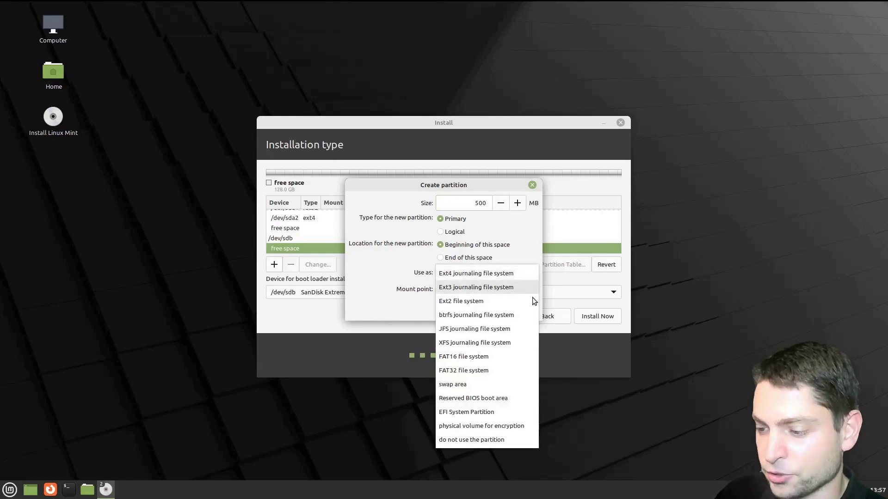
pyautogui.click(496, 412)
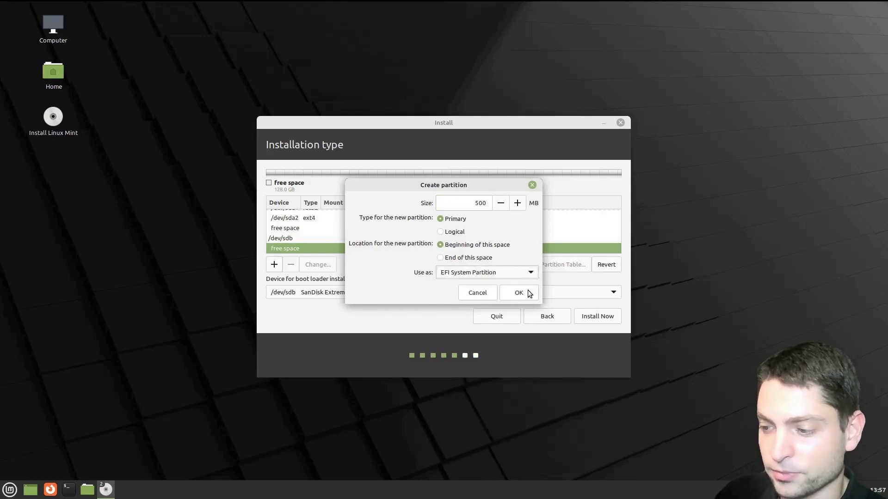
pyautogui.click(527, 295)
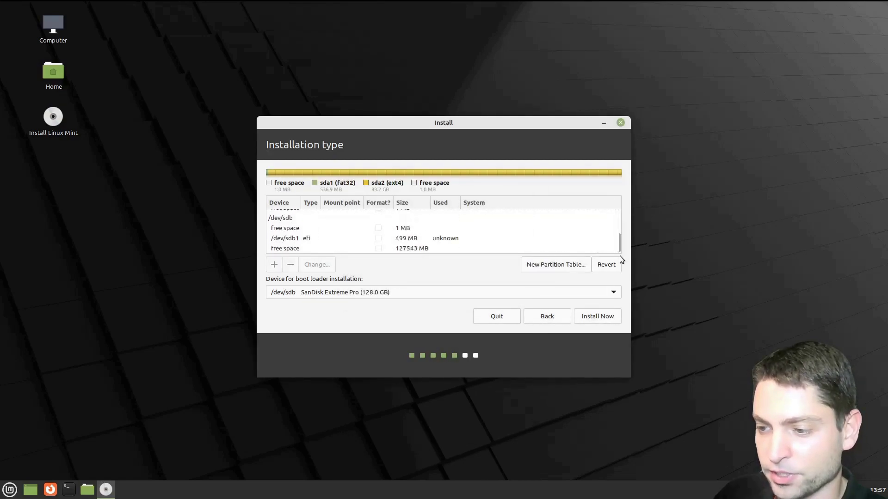
# Create an ext4 root partition mounted at / in the remaining space and begin installing
pyautogui.click(288, 250)
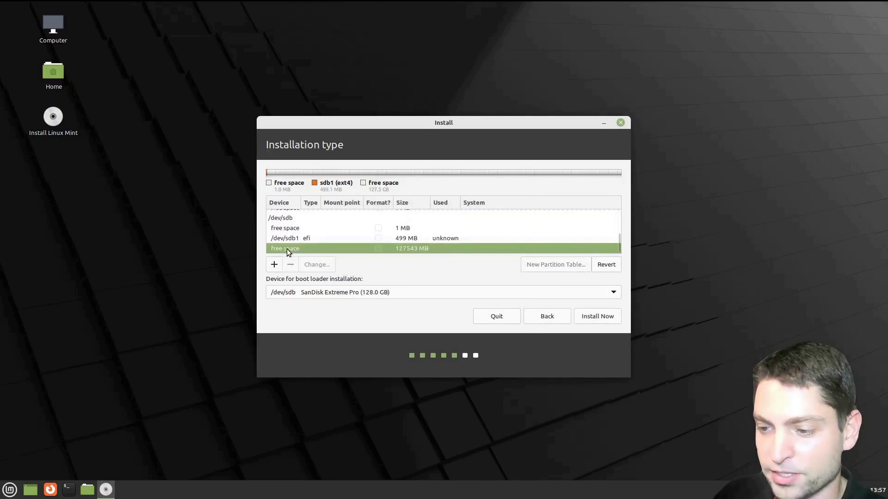
pyautogui.click(274, 265)
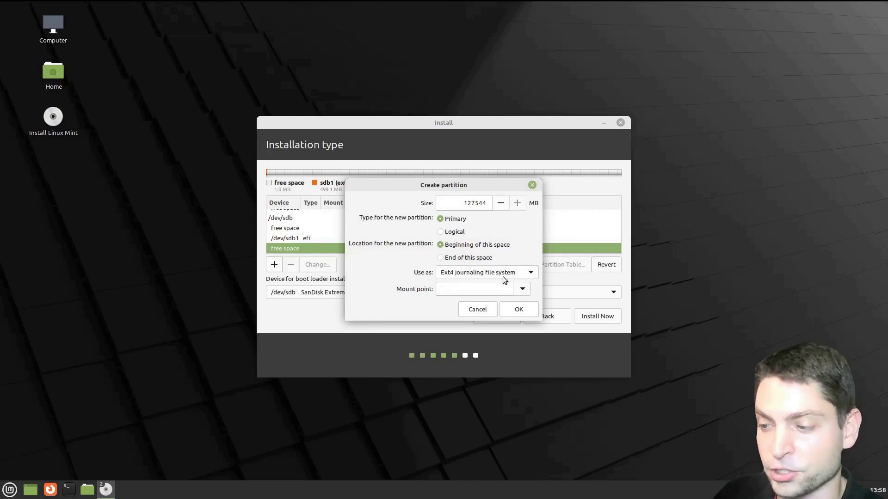
pyautogui.click(455, 288)
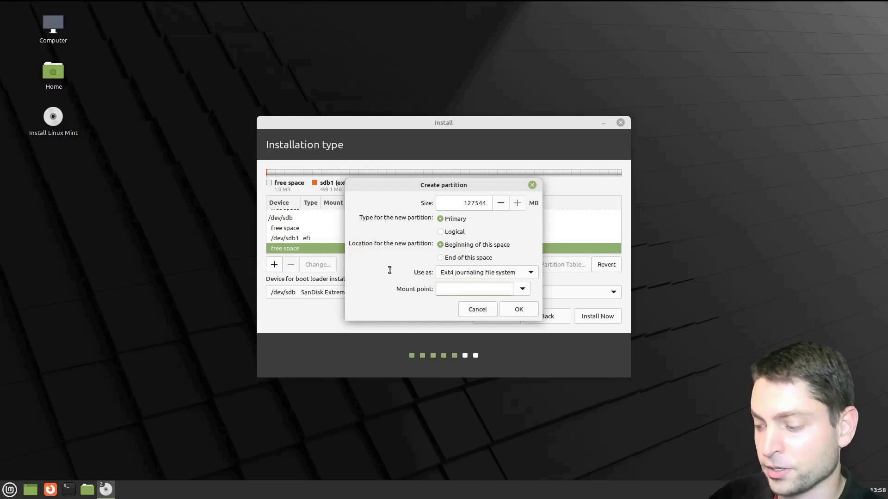
pyautogui.write('/')
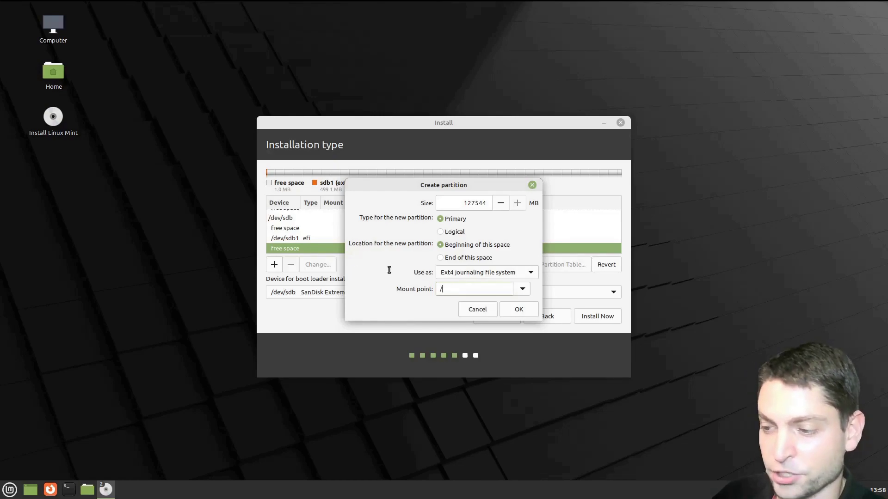
pyautogui.click(516, 310)
pyautogui.click(308, 229)
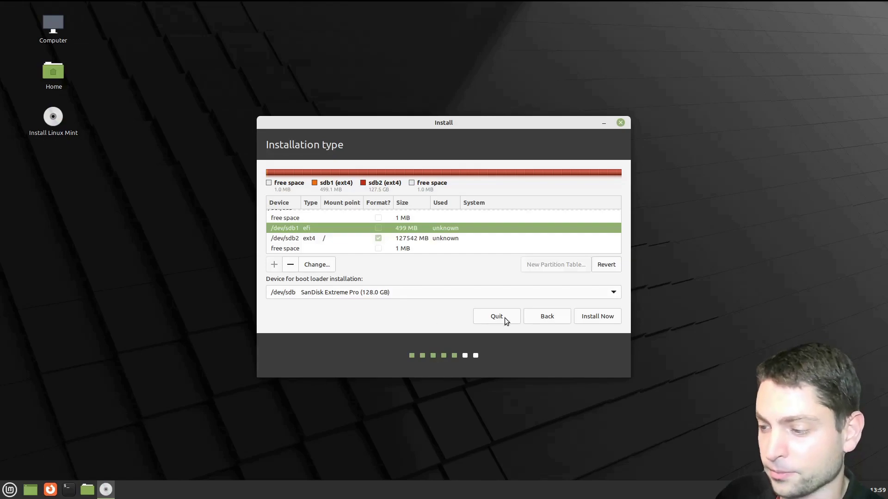
pyautogui.click(600, 319)
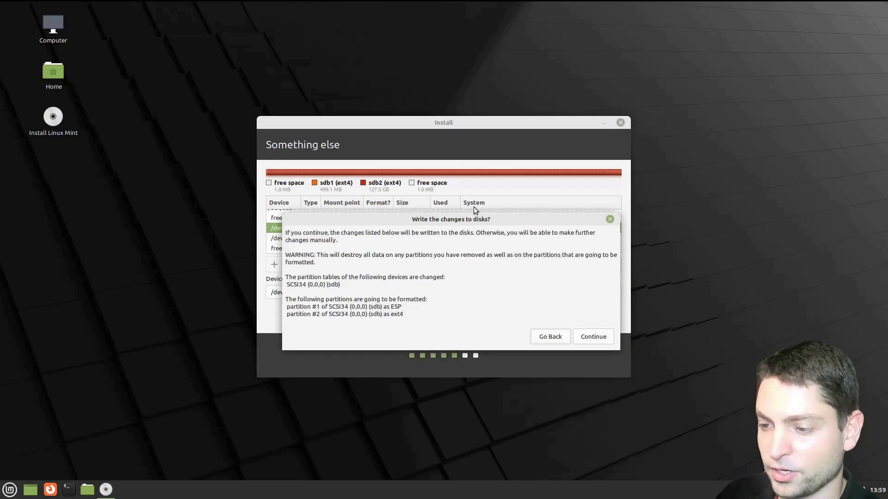
# Confirm the disk changes, accept New York time zone and account details, then keep testing
pyautogui.click(594, 337)
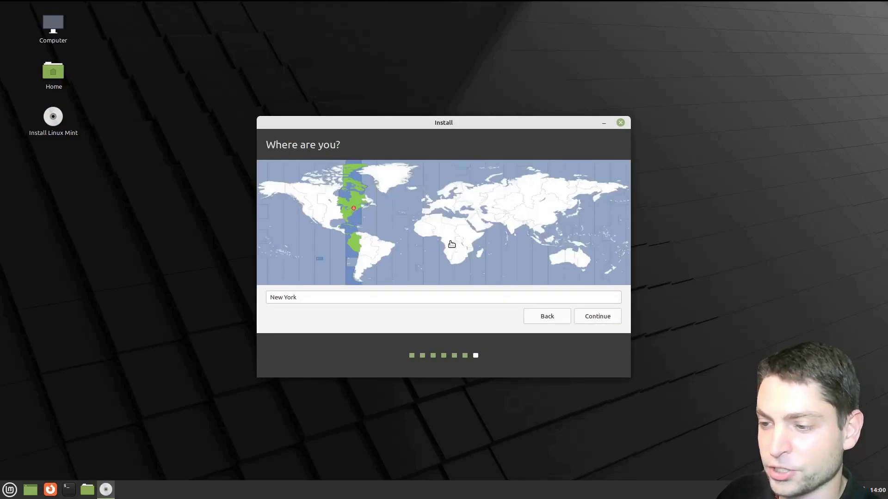
pyautogui.click(602, 319)
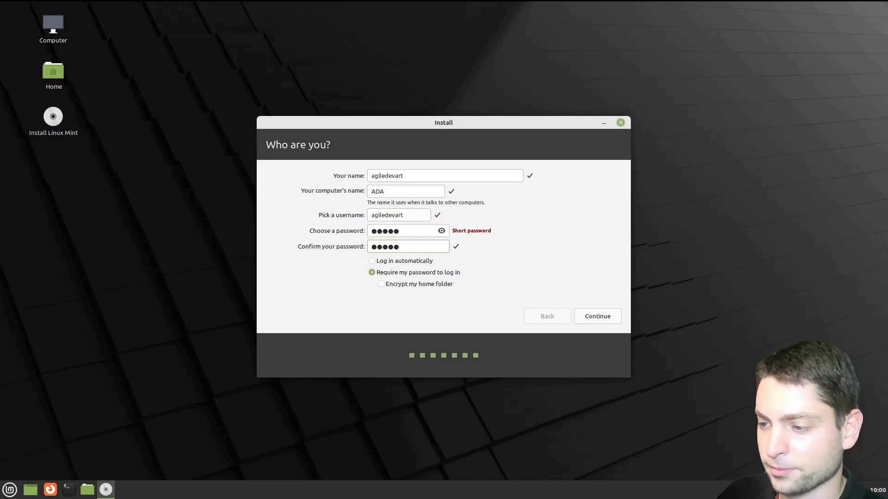
pyautogui.click(604, 314)
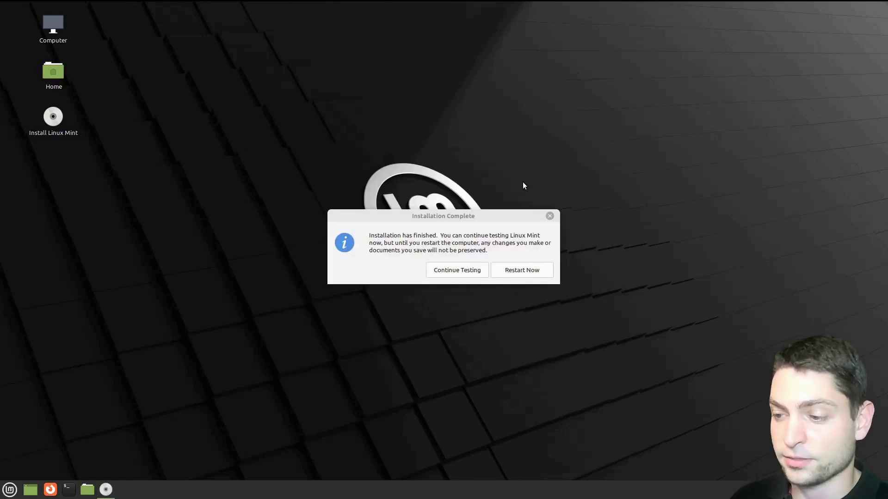
pyautogui.click(476, 272)
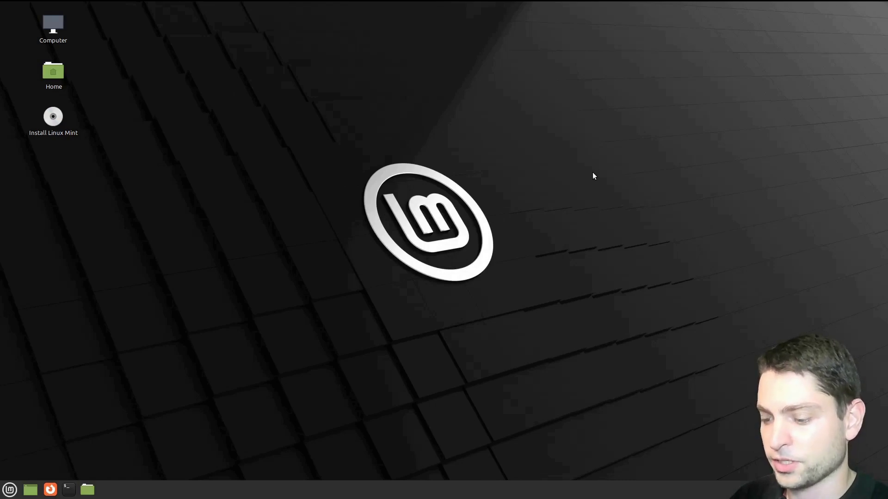
# Search the menu for 'disk' and launch the Disks utility
pyautogui.press('super')
pyautogui.write('disk')
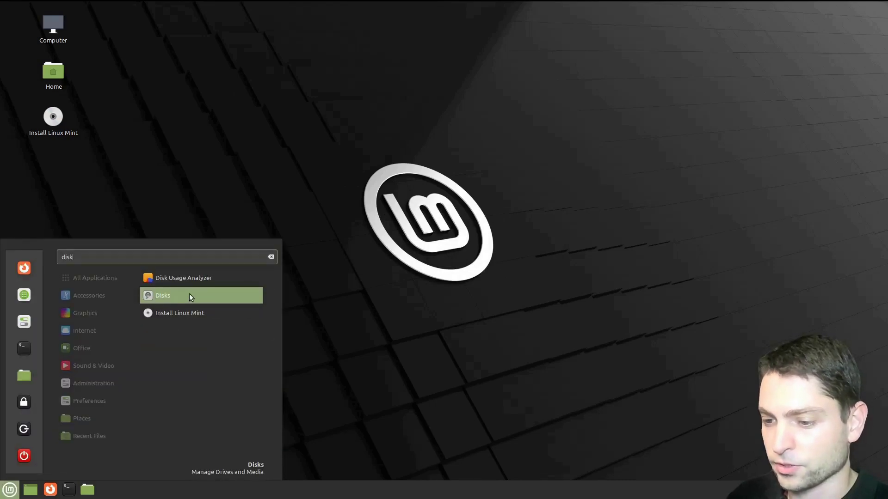
pyautogui.click(190, 295)
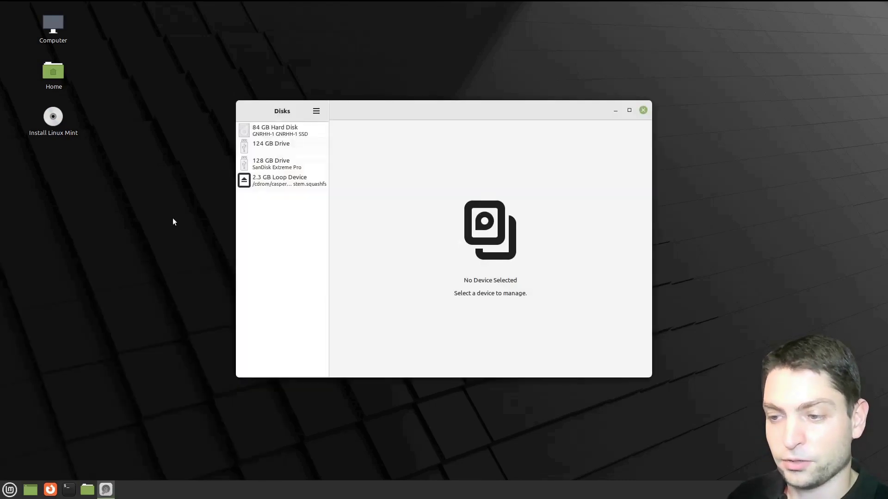
# Mount the 128 GB SanDisk drive's EFI partition and open its files
pyautogui.click(285, 167)
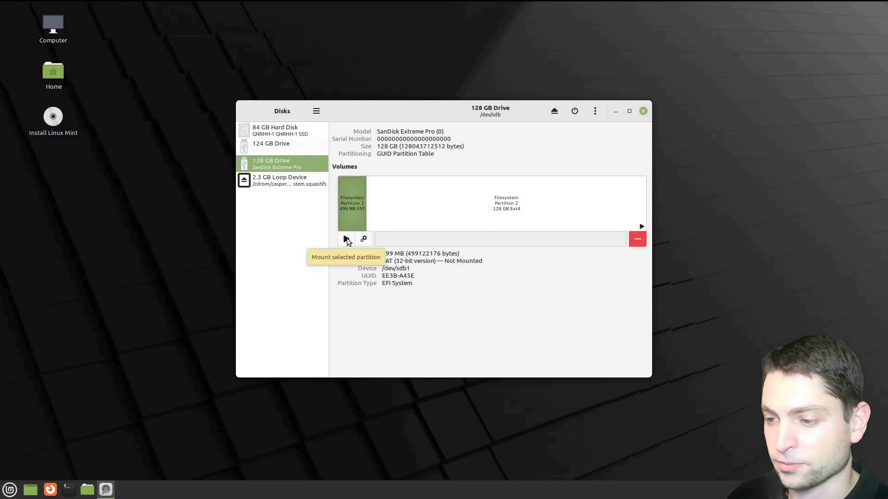
pyautogui.click(347, 237)
pyautogui.doubleClick(522, 261)
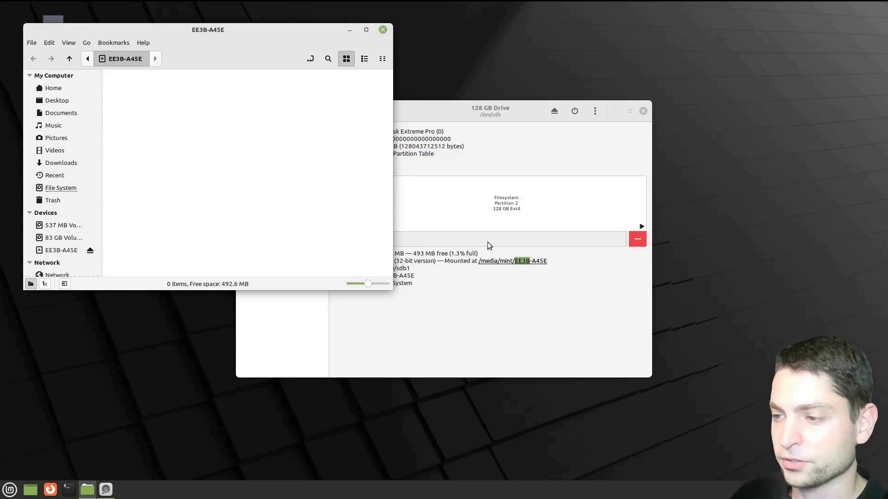
pyautogui.click(498, 109)
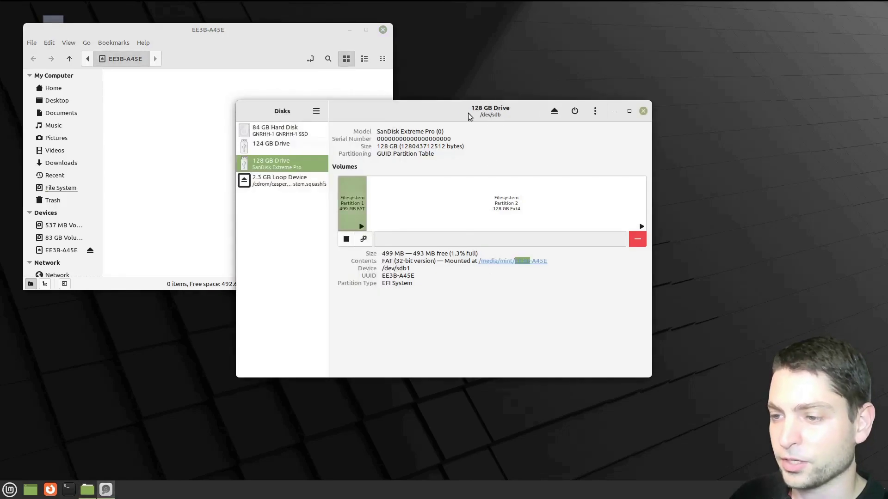
# Mount the 84 GB hard disk's 537 MB FAT partition and open its EFI folder
pyautogui.click(265, 131)
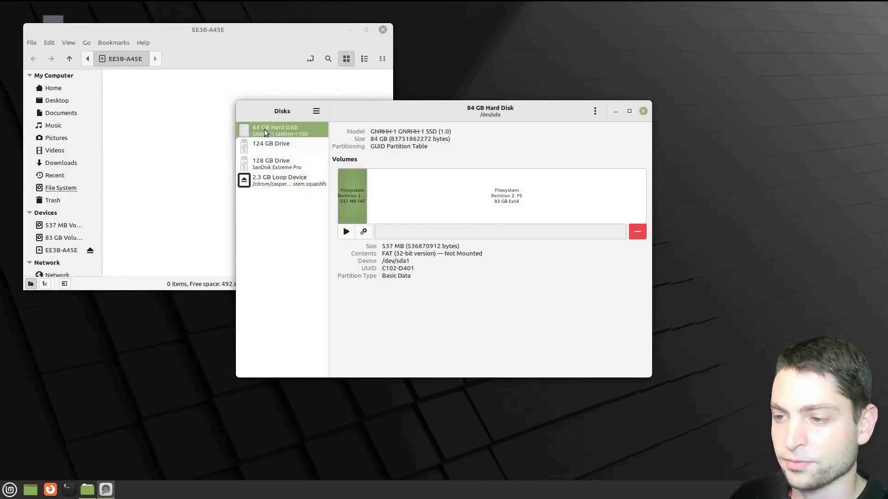
pyautogui.click(347, 231)
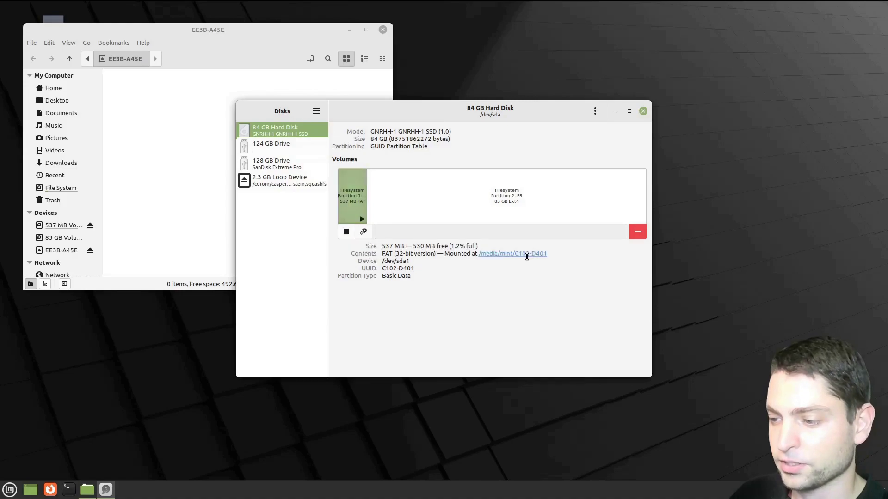
pyautogui.click(527, 255)
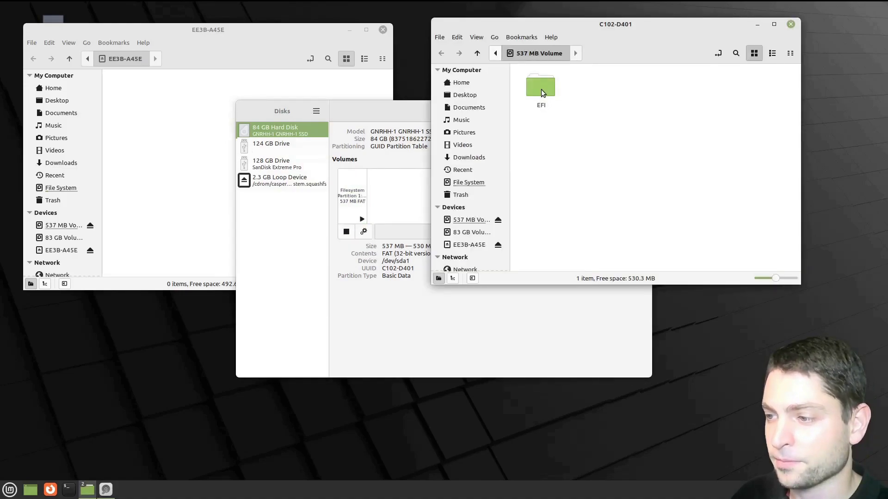
pyautogui.doubleClick(542, 92)
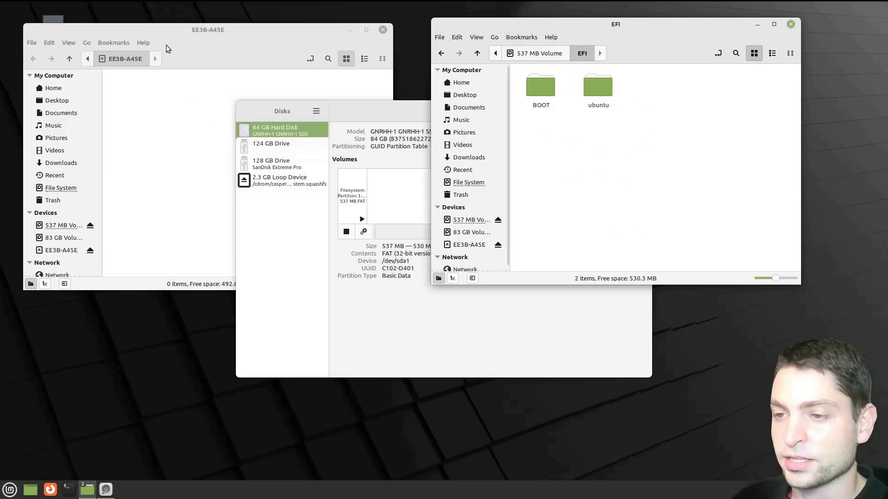
pyautogui.click(138, 124)
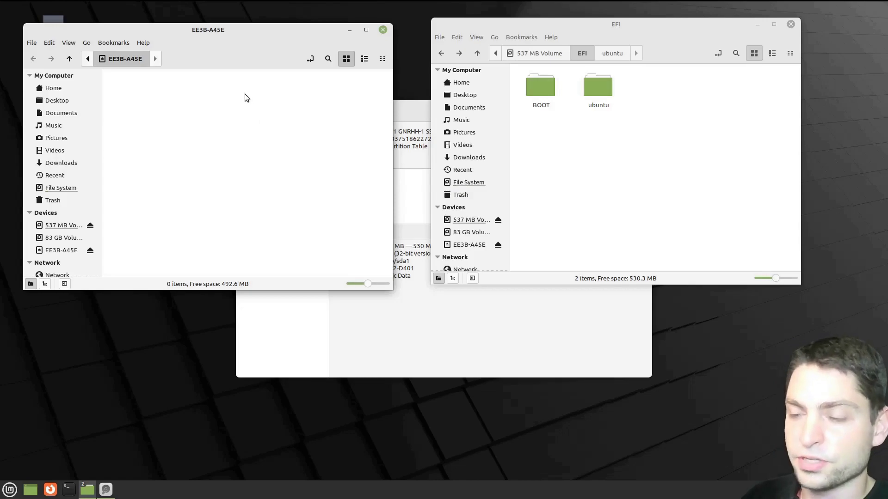
# Create a new folder named EFI on EE3B-A45E
pyautogui.rightClick(181, 96)
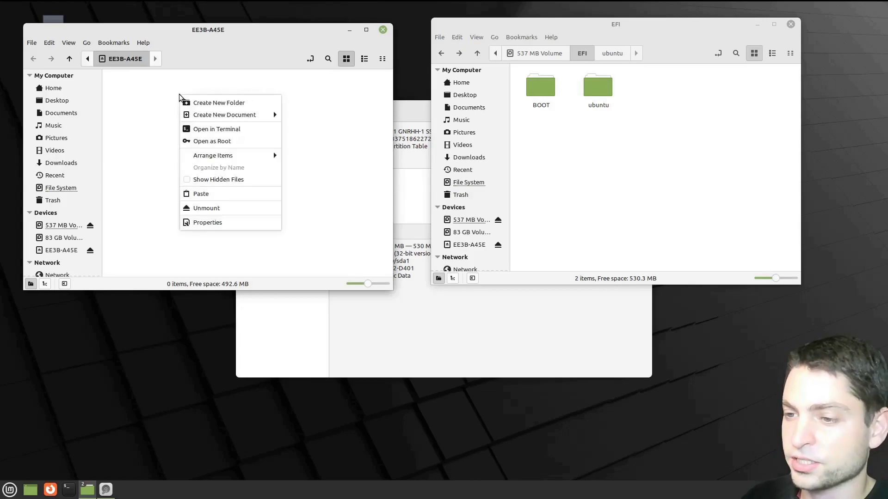
pyautogui.click(239, 102)
pyautogui.write('EFI')
pyautogui.press('Return')
pyautogui.press('Return')
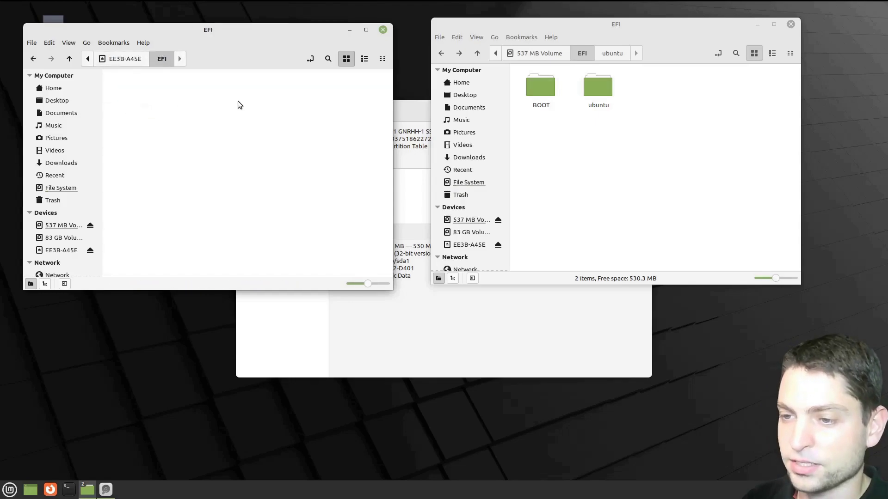
# Copy the BOOT and ubuntu folders from the hard disk into the new EFI folder
pyautogui.click(576, 140)
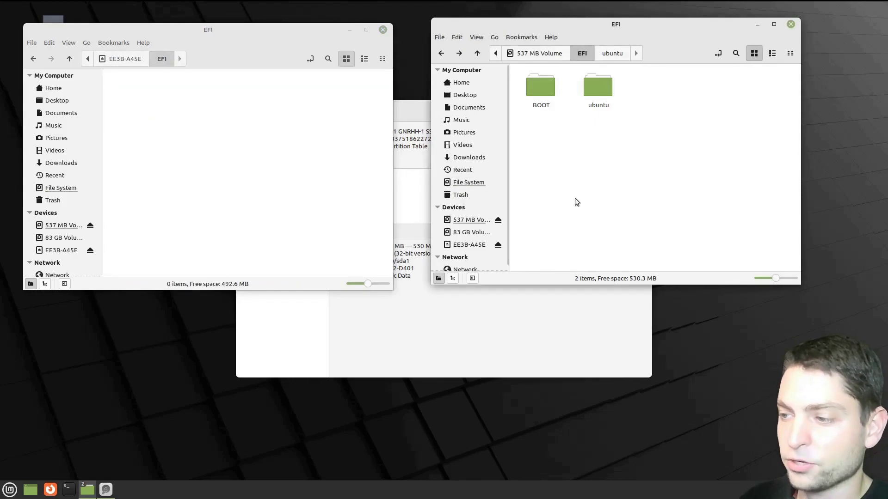
pyautogui.click(544, 90)
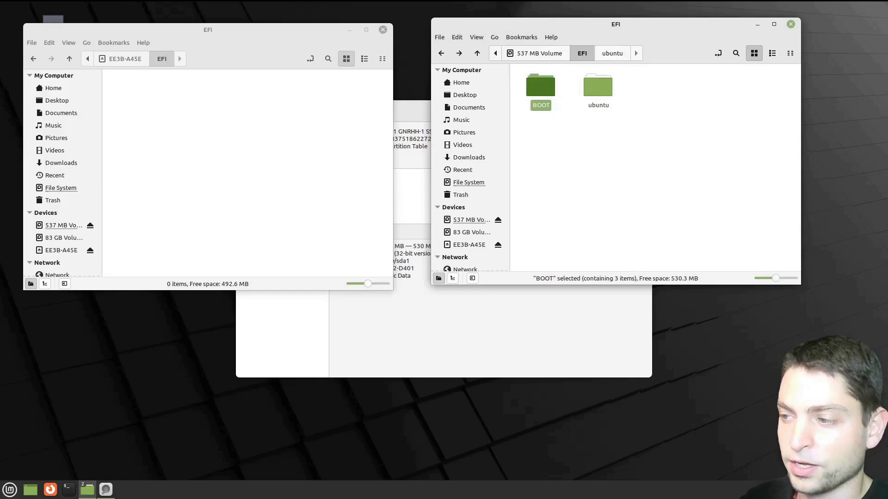
pyautogui.click(605, 88)
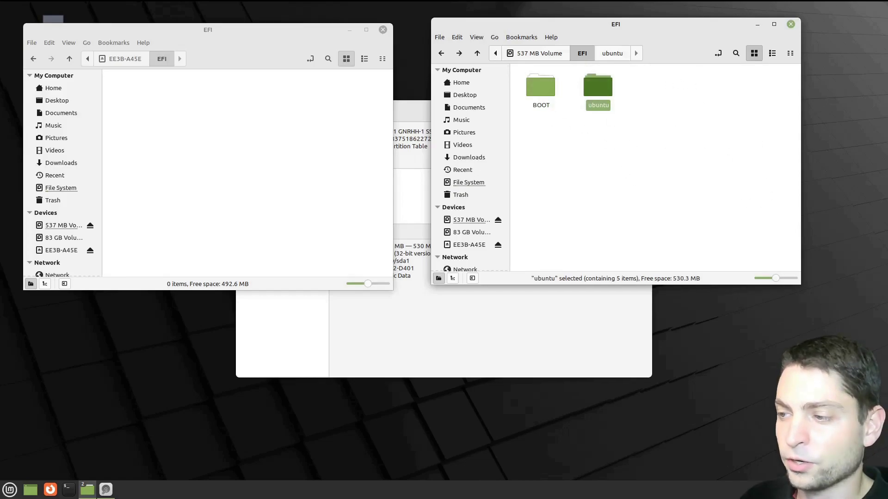
pyautogui.keyDown('ctrl'); pyautogui.click(540, 88); pyautogui.keyUp('ctrl')
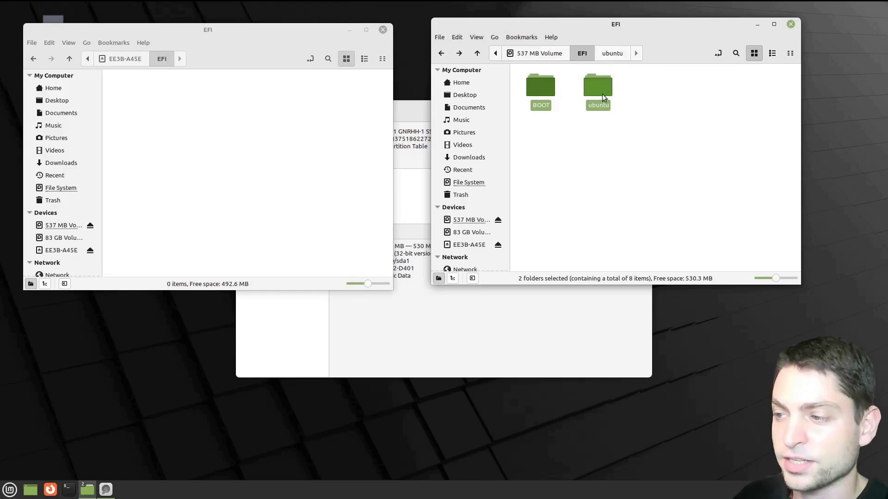
pyautogui.hotkey('ctrl', 'c')
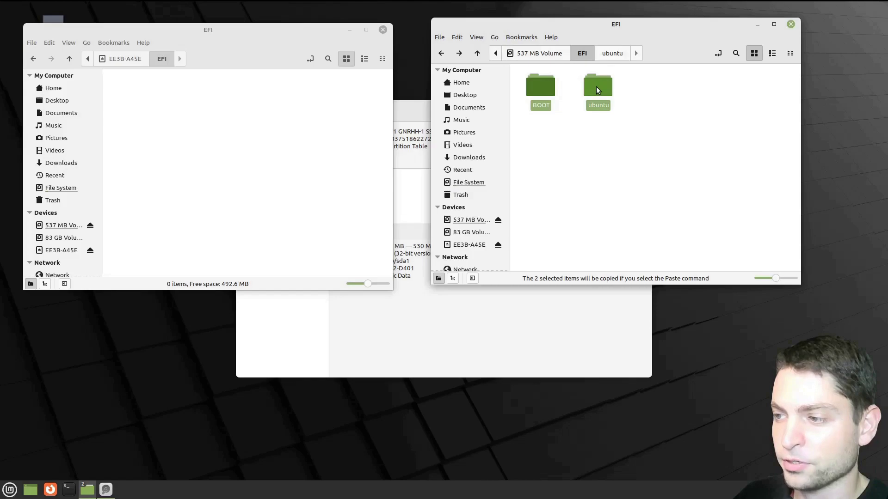
pyautogui.rightClick(222, 104)
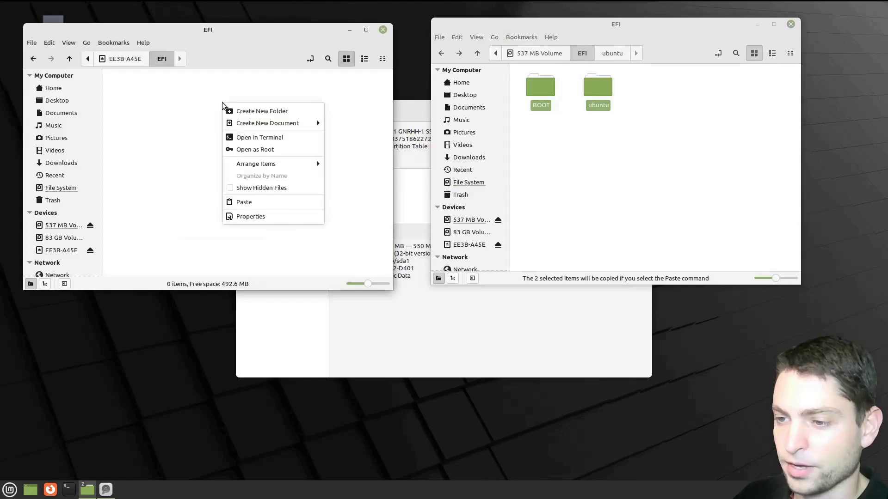
pyautogui.click(249, 202)
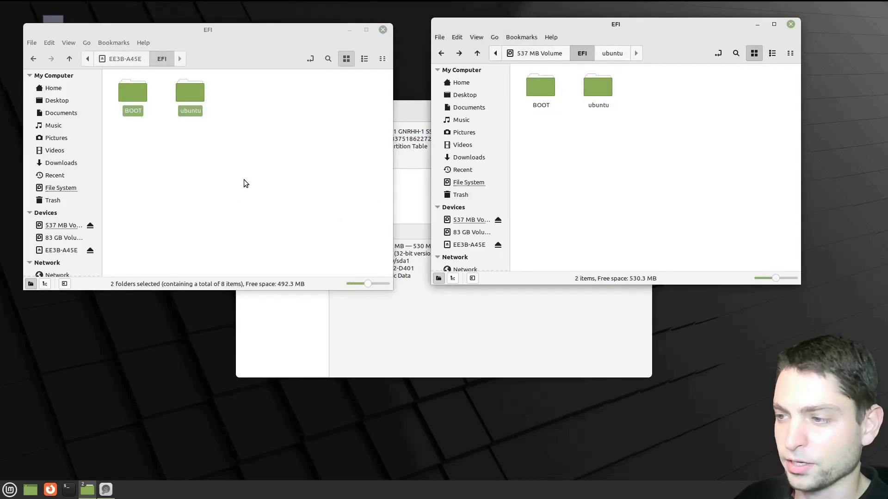
# Delete ubuntu from the hard disk's EFI folder and close that window
pyautogui.click(598, 87)
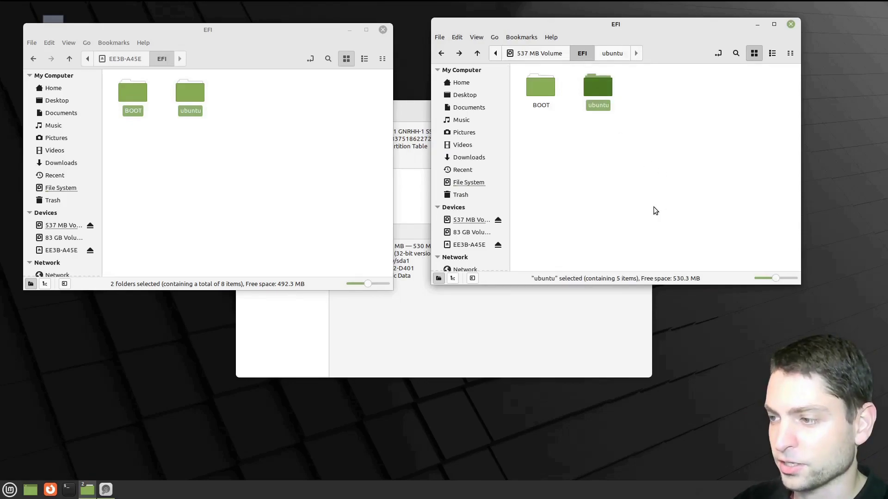
pyautogui.press('Delete')
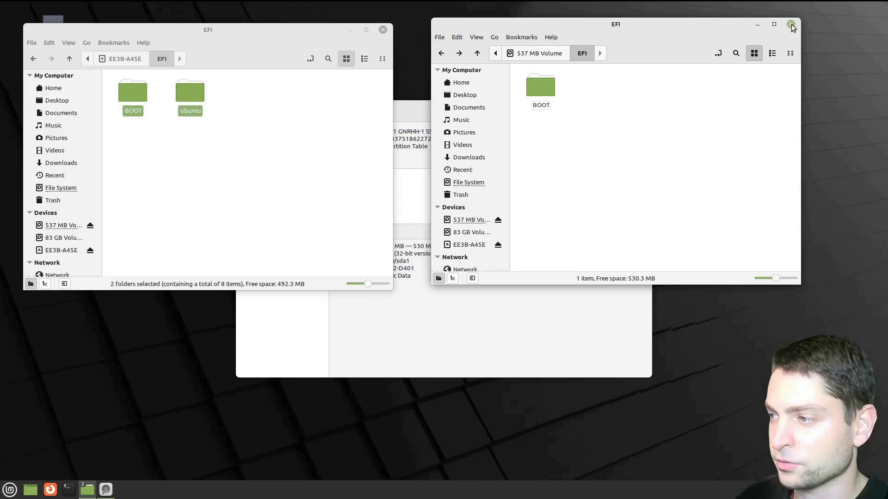
pyautogui.click(791, 24)
# Close the EFI folder and disk utility windows, then restart into the USB-installed Linux Mint 21
pyautogui.click(383, 30)
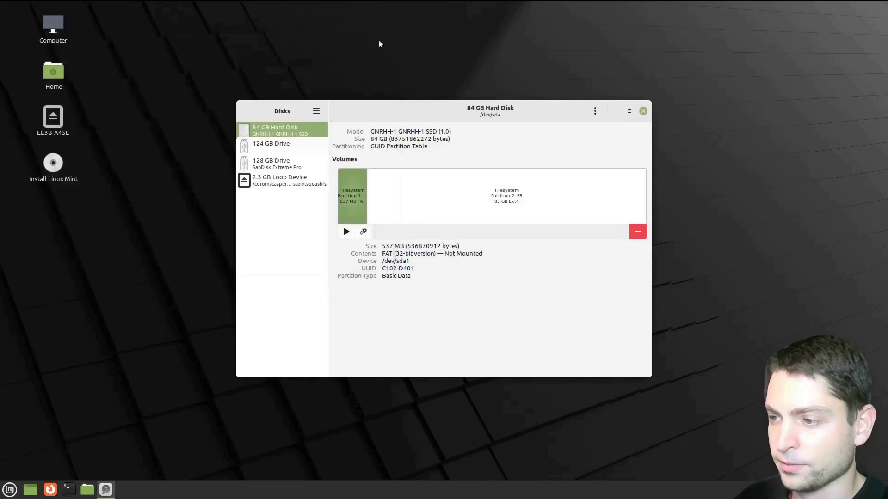
pyautogui.click(642, 109)
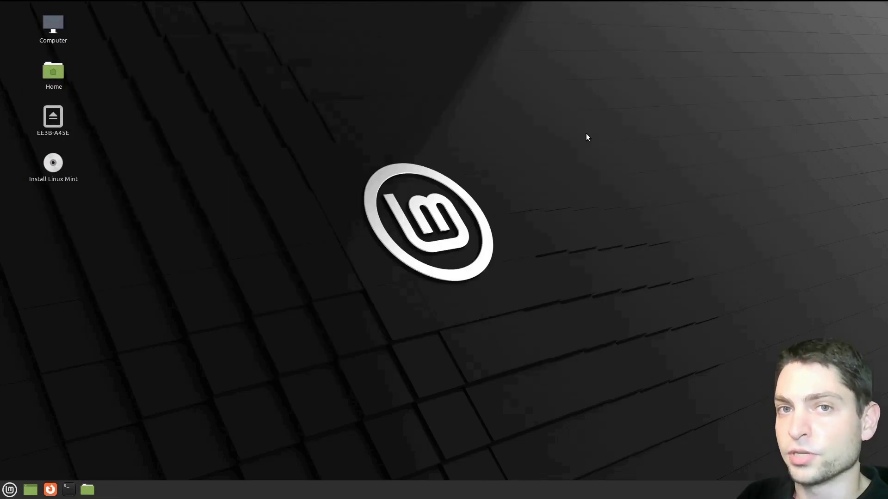
pyautogui.click(9, 489)
pyautogui.press('Escape')
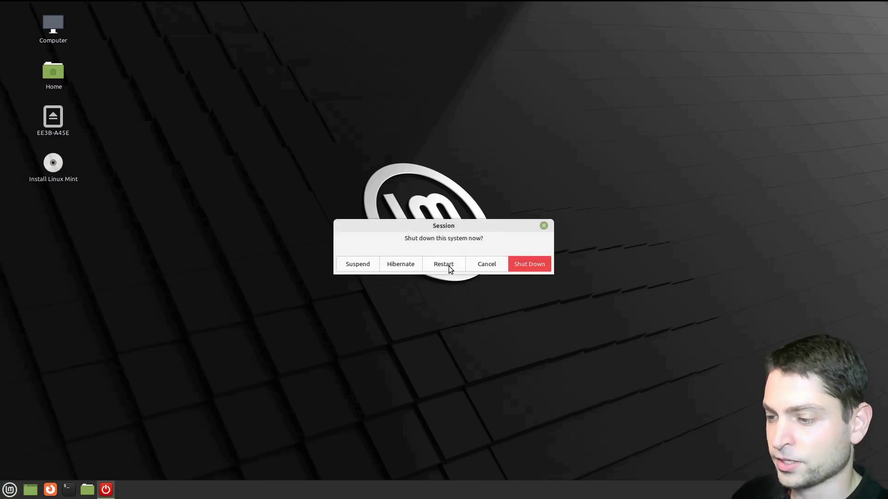
pyautogui.click(449, 266)
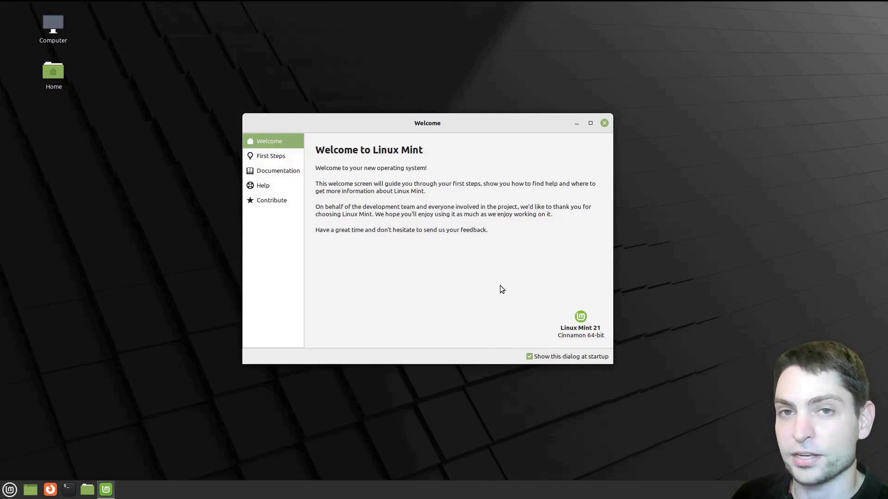
# Dismiss the Welcome to Linux Mint window on the freshly booted USB system
pyautogui.click(605, 123)
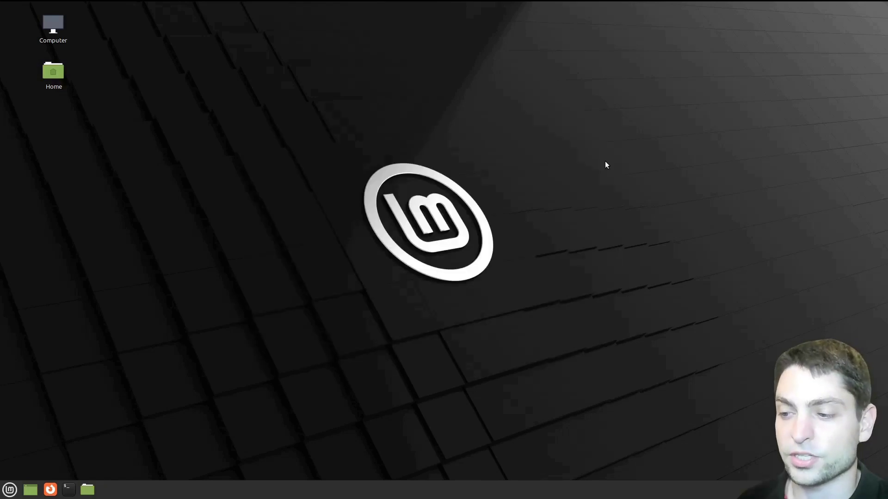